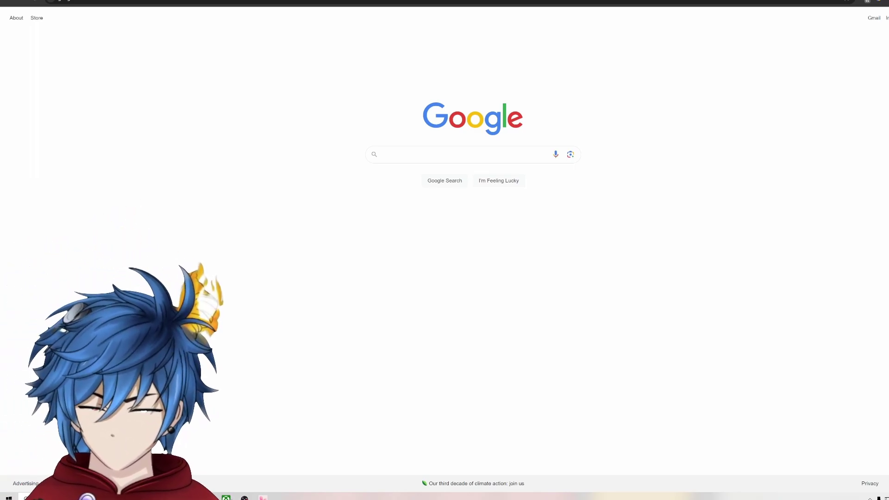
Step: Search Google for "nexus mods" and open the Nexus Mods website
type("nexus mods")
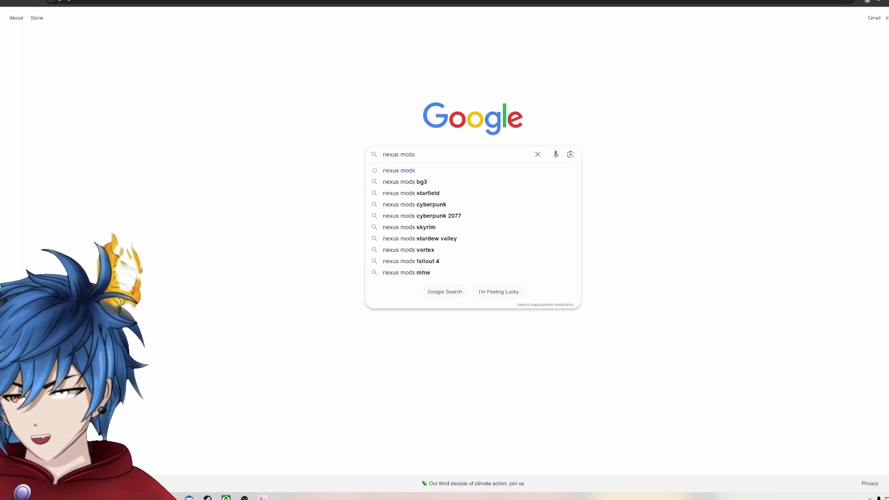
key("Return")
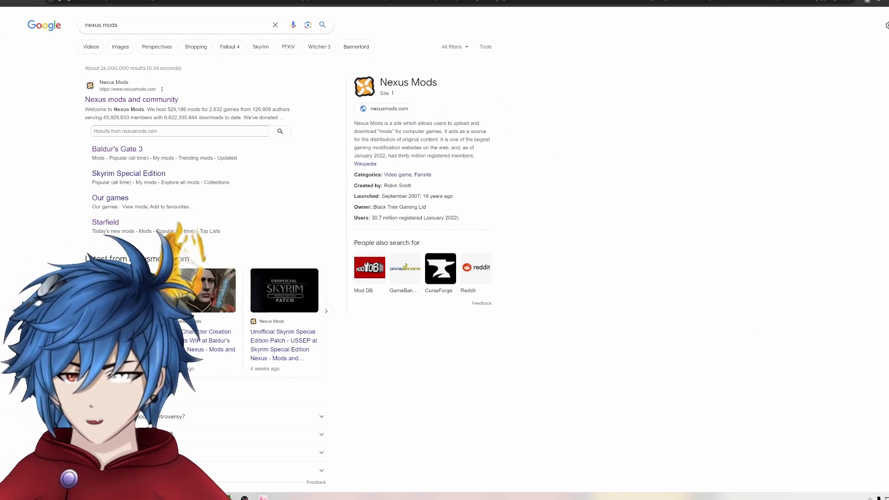
left_click(132, 99)
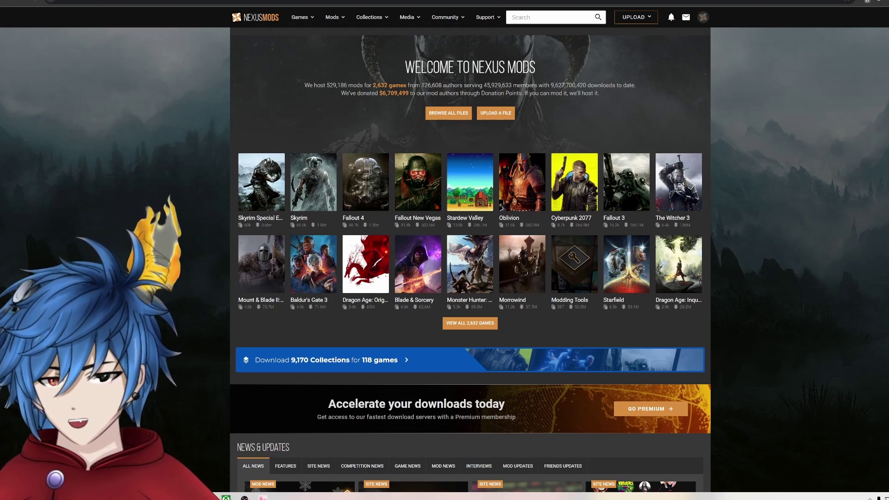
Step: Search the Nexus Mods games for "baldur's gate 3" and open the Baldur's Gate 3 game page
left_click(551, 17)
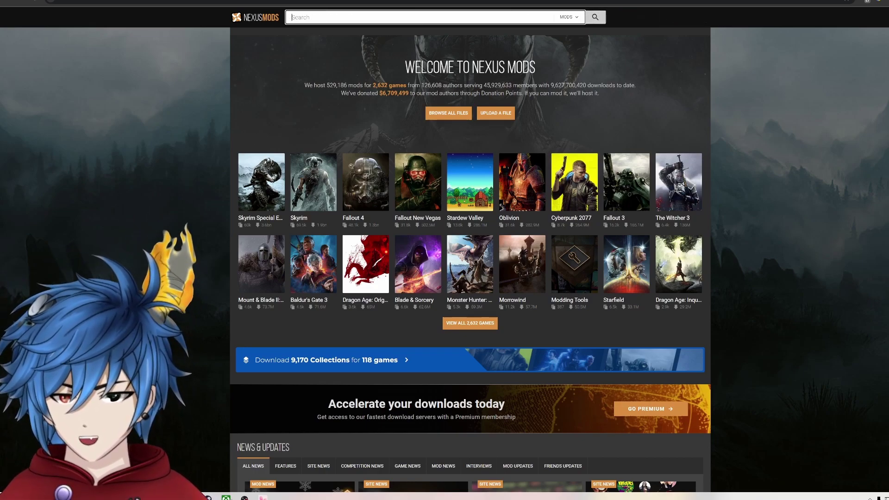
type("baldur's gate")
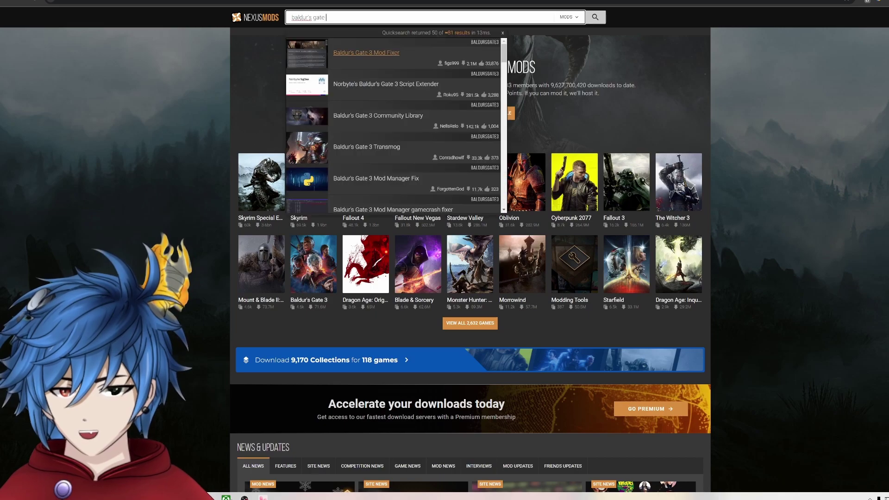
type(" 3")
left_click(568, 17)
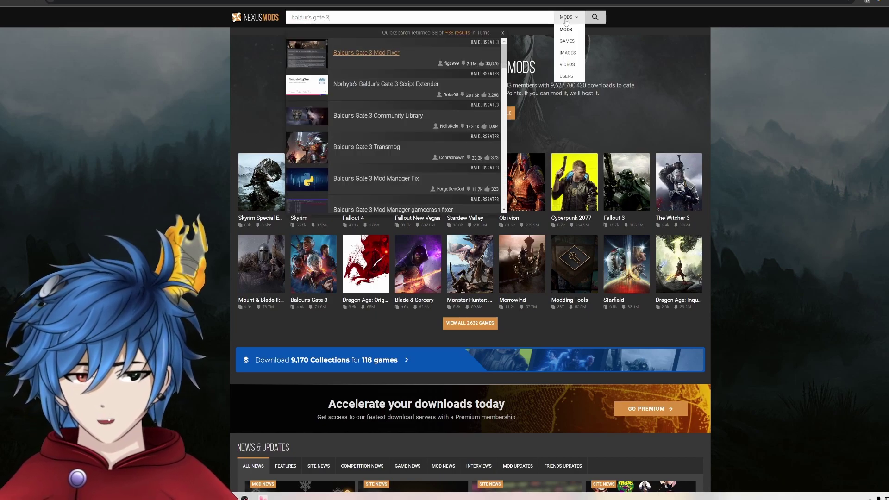
left_click(571, 37)
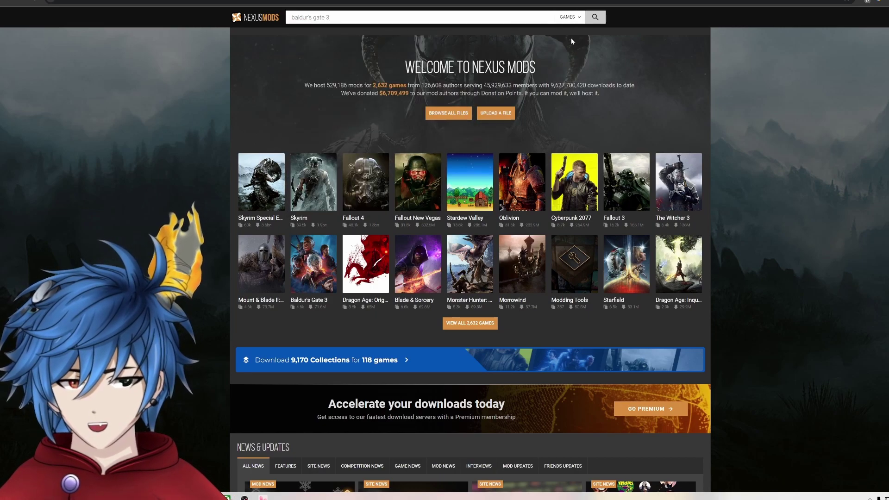
left_click(596, 20)
left_click(280, 175)
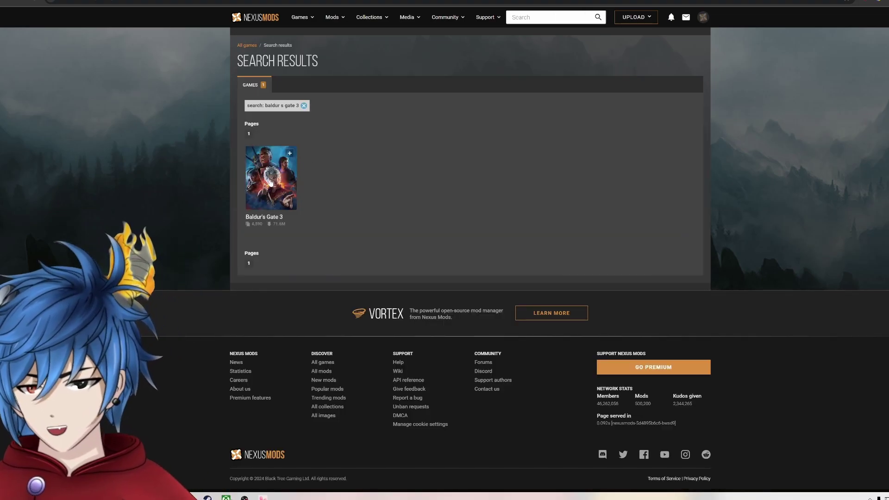
Step: Open the 5e Spells mod from the all-time popular mods and expand its requirements
scroll(495, 215, "down", 10)
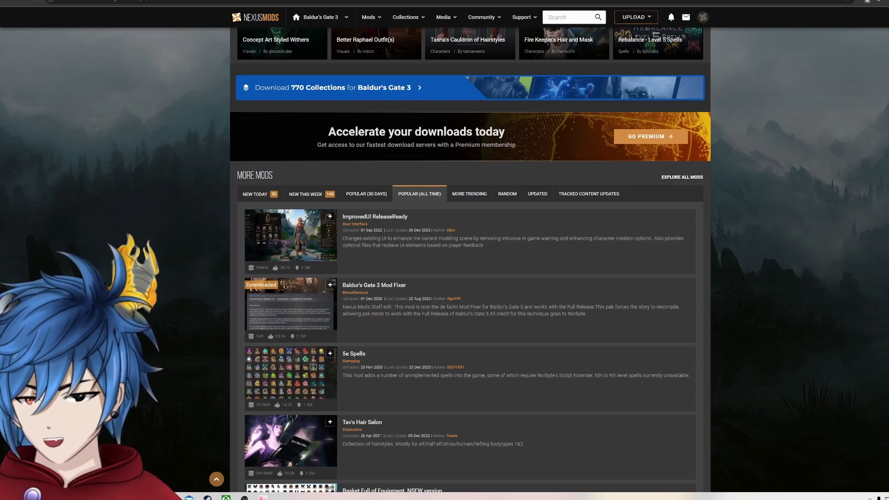
left_click(364, 354)
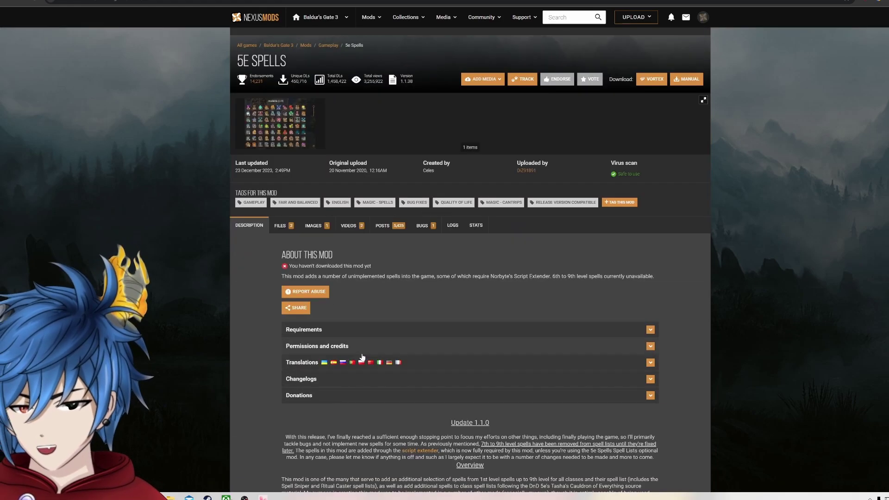
left_click(402, 330)
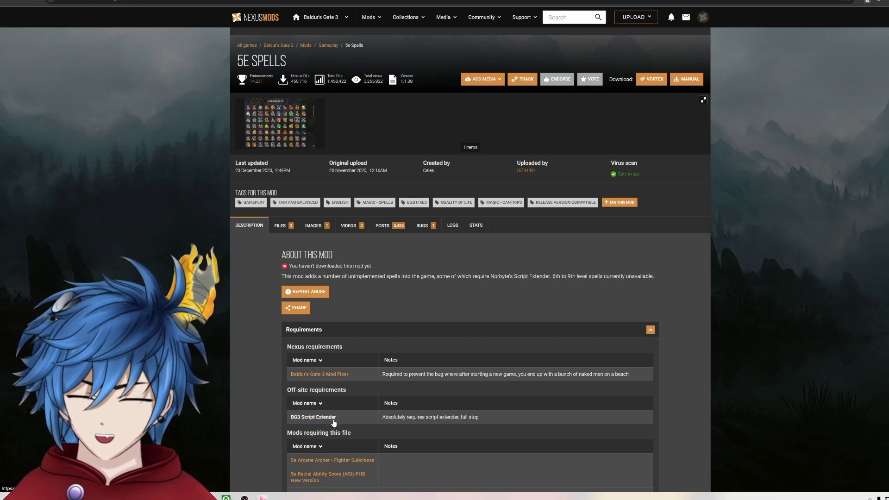
Step: Open the required Baldur's Gate 3 Mod Fixer page and review its requirements and installation notes
left_click(320, 375)
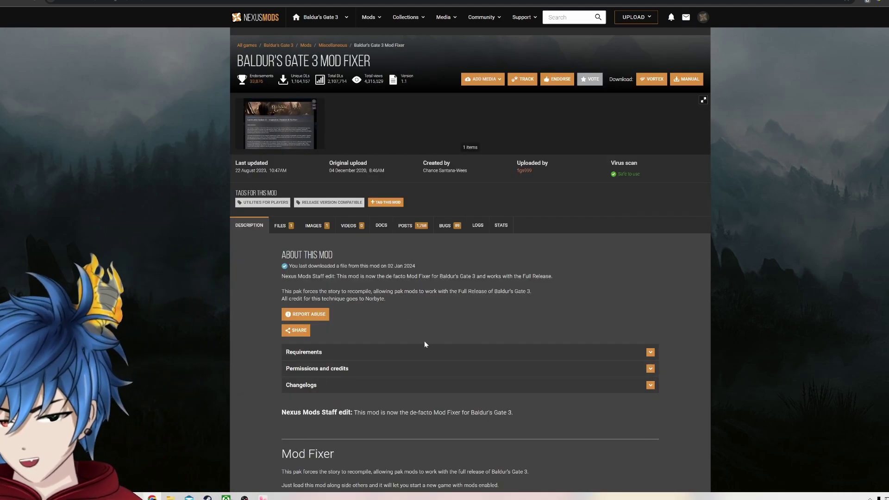
left_click(428, 351)
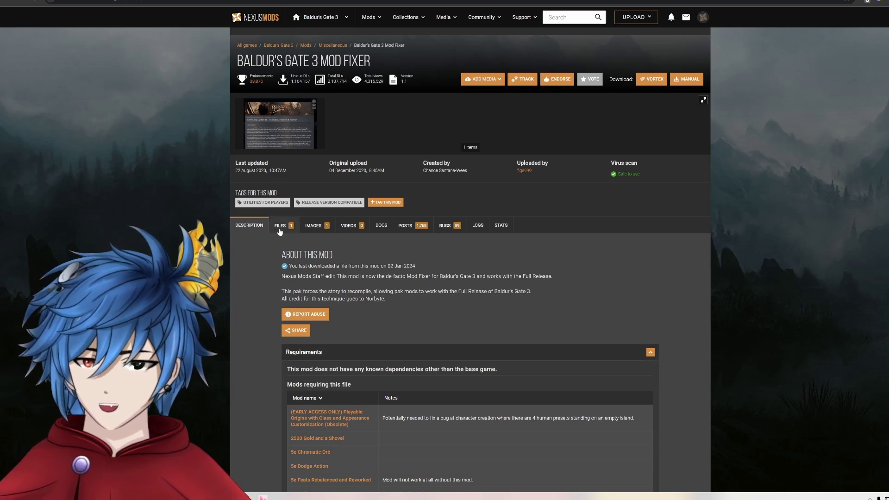
scroll(265, 256, "down", 20)
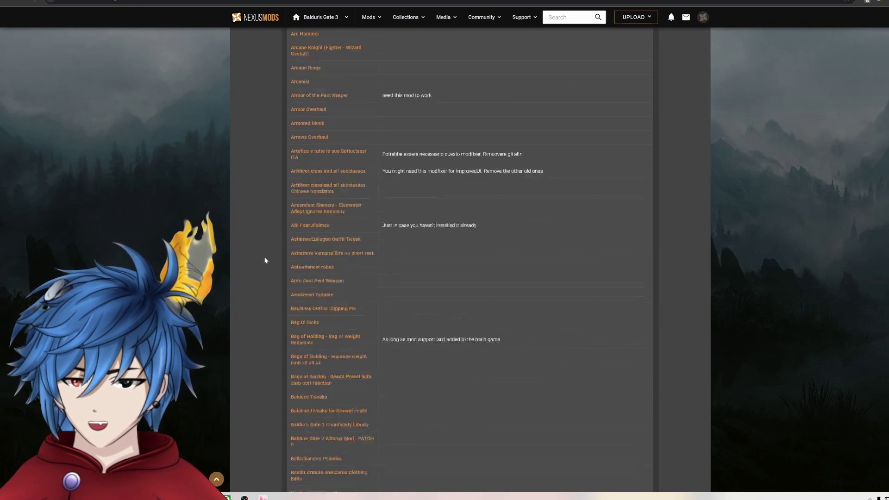
scroll(265, 259, "up", 20)
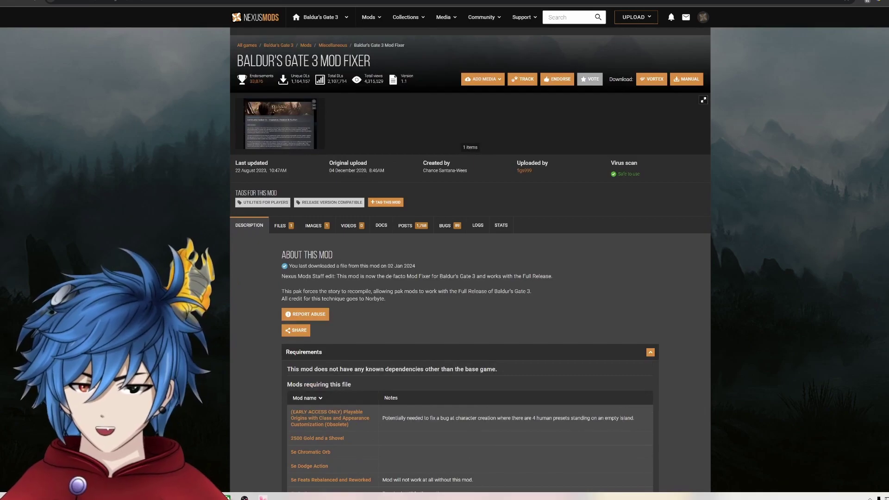
left_click(380, 347)
scroll(379, 347, "down", 4)
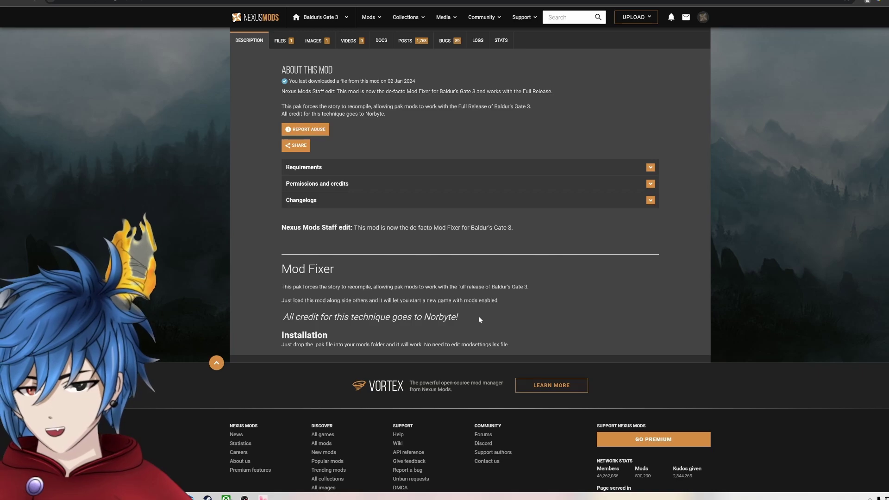
scroll(476, 324, "up", 4)
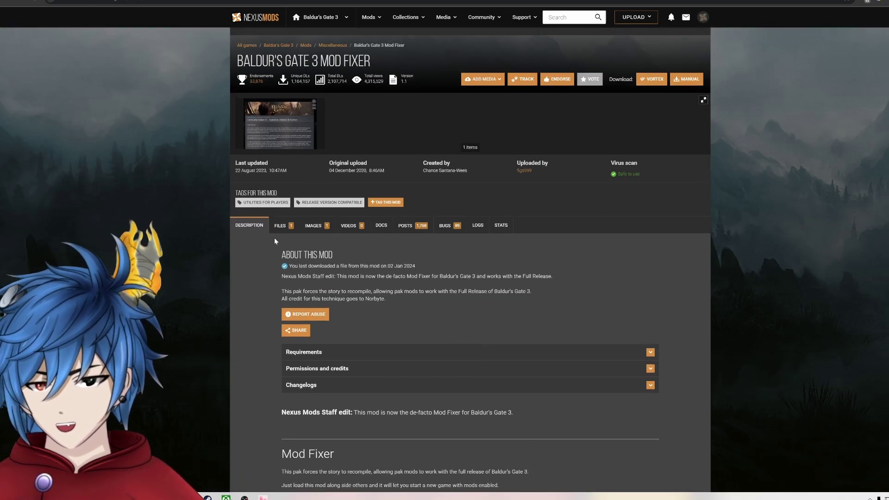
Step: Manually download the main Mod Fixer file and extract its archive into a folder of the same name on the desktop
left_click(292, 235)
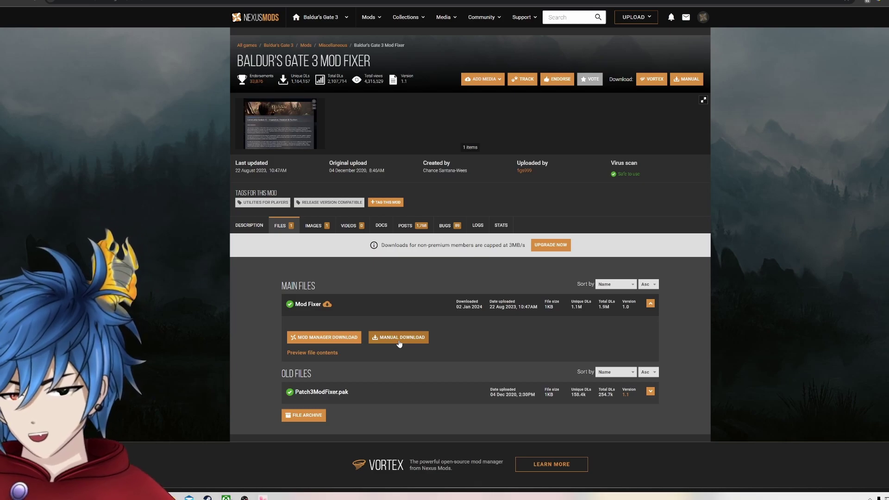
left_click(399, 343)
scroll(395, 293, "down", 4)
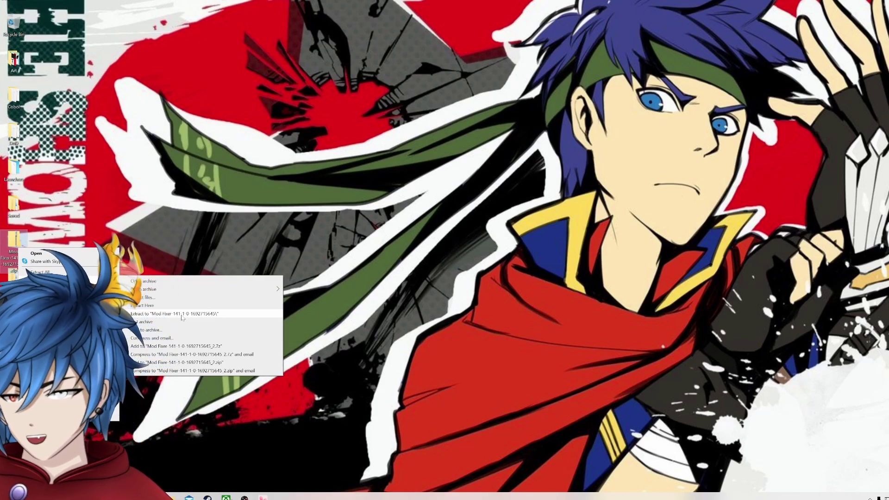
left_click(206, 315)
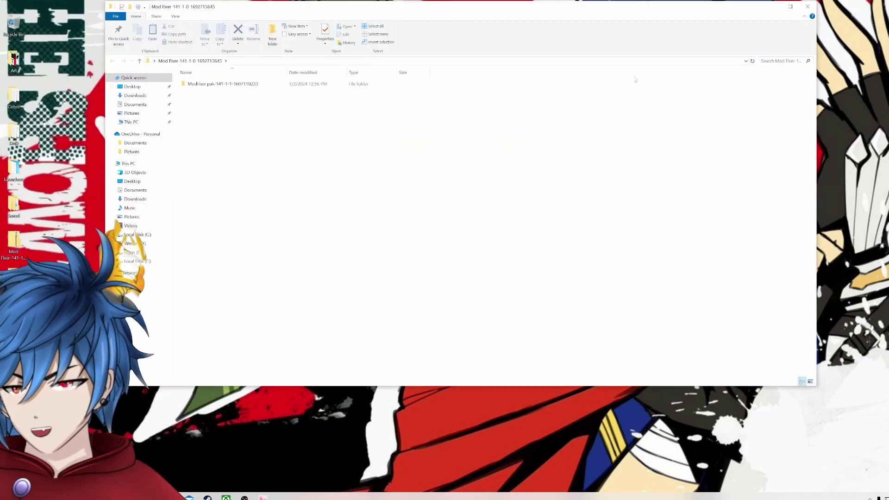
Step: Move ModFixer.pak from the extracted folder into the Baldur's Gate 3 Mods folder under AppData\Local\Larian Studios
double_click(265, 83)
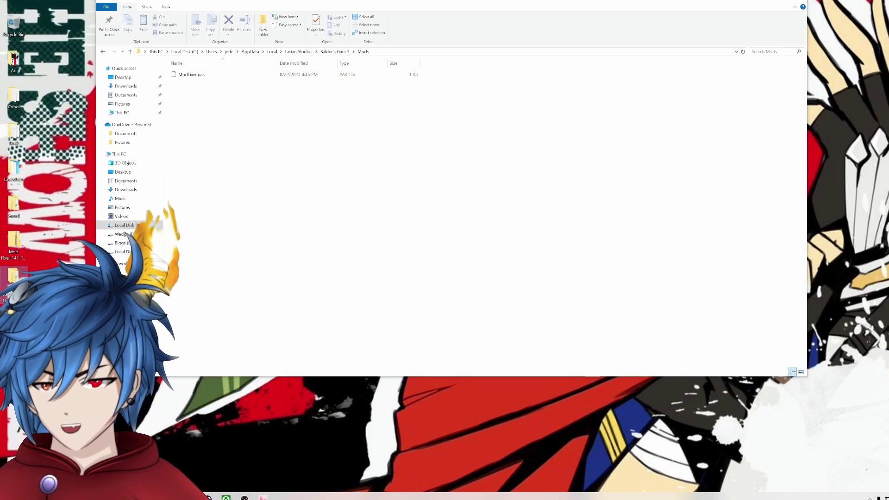
double_click(14, 280)
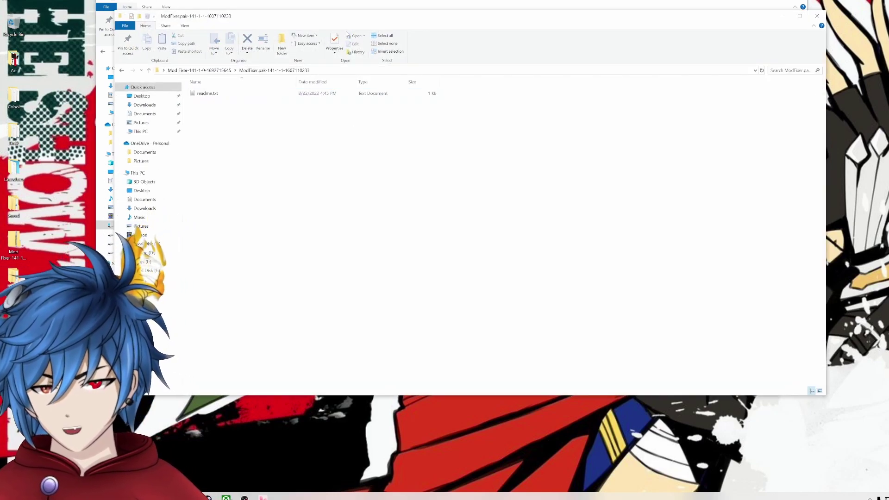
left_click_drag(416, 16, 515, 249)
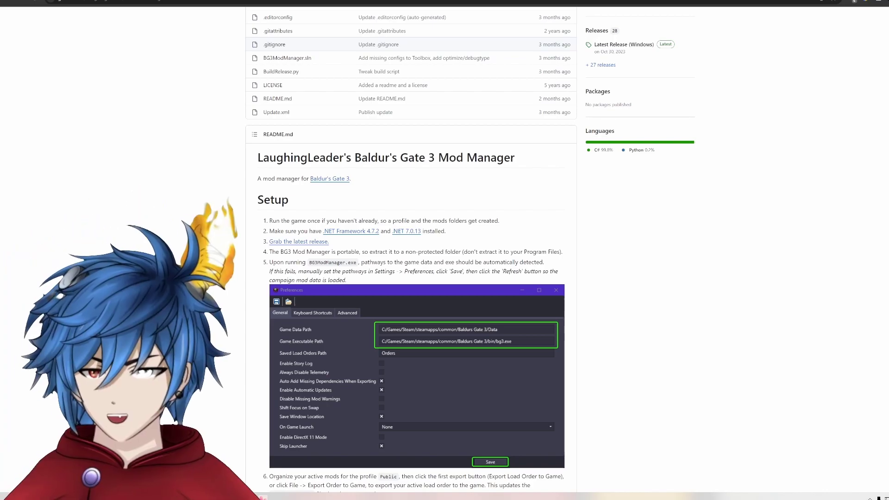
Step: Launch BG3ModManager.exe from the extracted BG3ModManager_Latest folder and open the game's mods folder from the mod manager
scroll(156, 101, "up", 4)
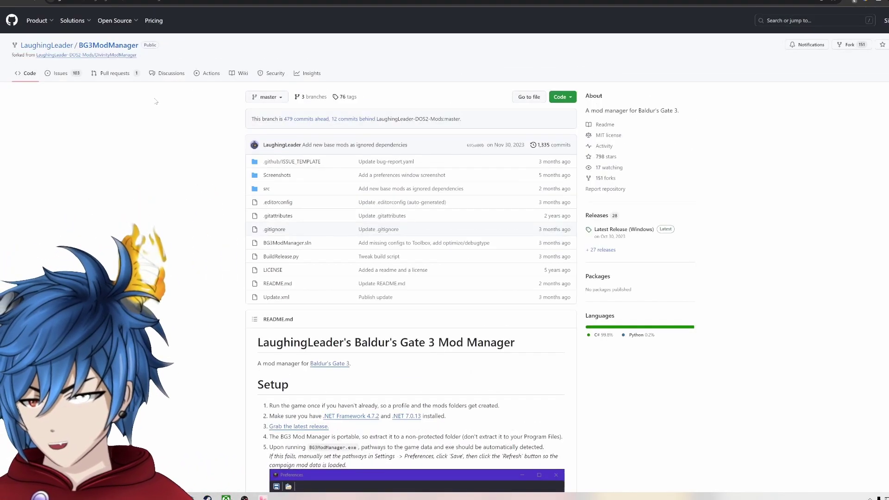
scroll(167, 150, "down", 4)
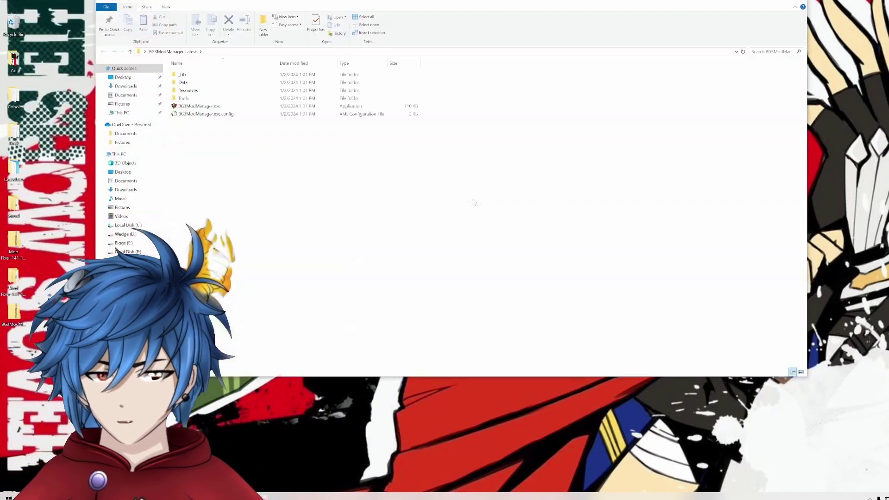
double_click(212, 108)
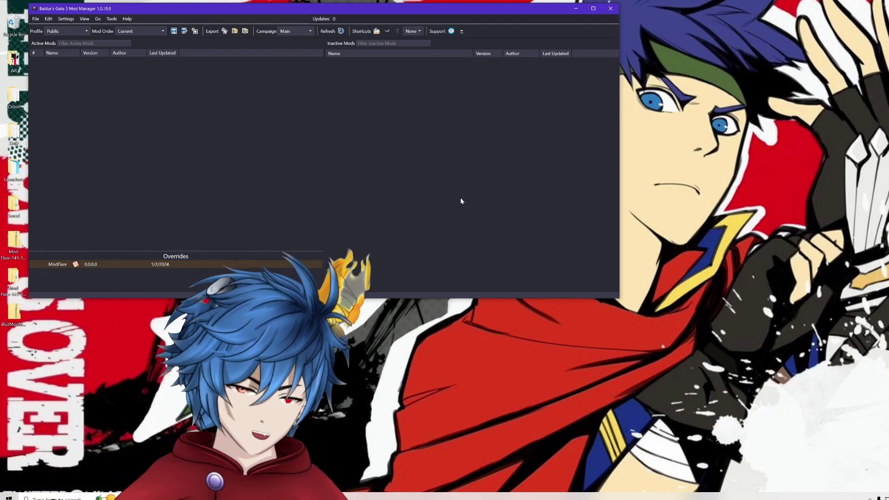
left_click(96, 19)
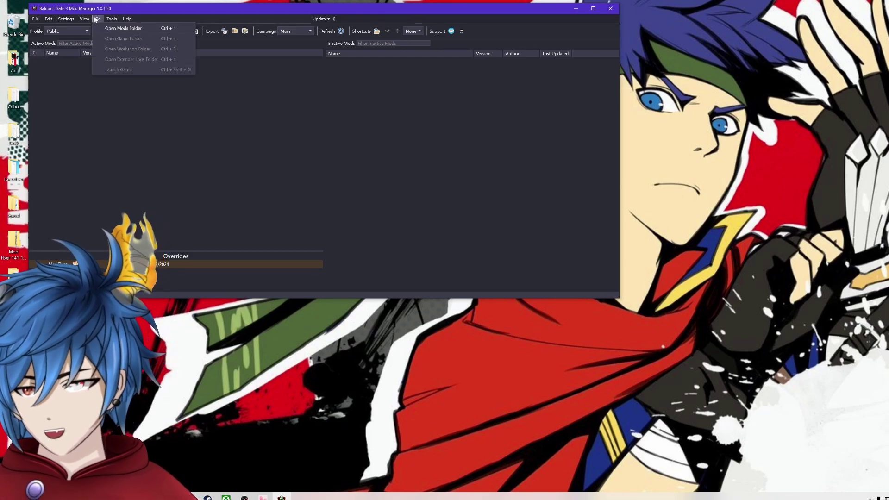
left_click(118, 29)
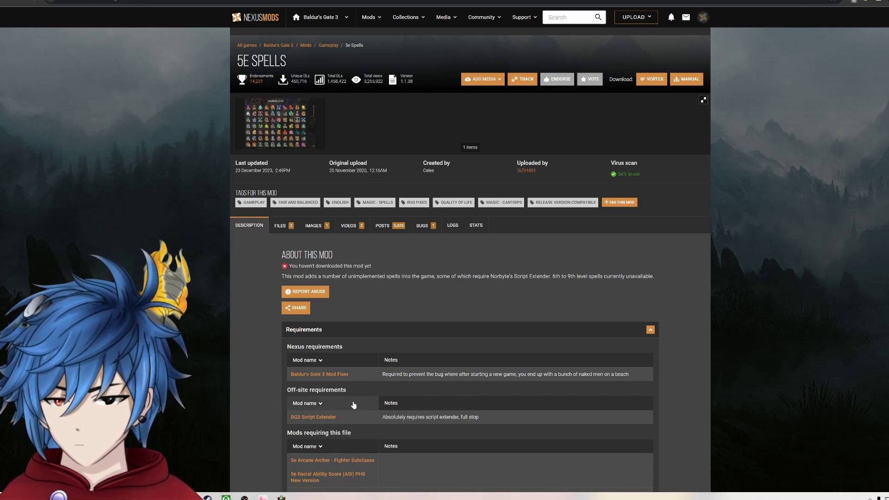
Step: Download the BG3 Script Extender linked in the 5e Spells requirements and extract the BG3SE-Updater-20231028 archive
left_click(317, 417)
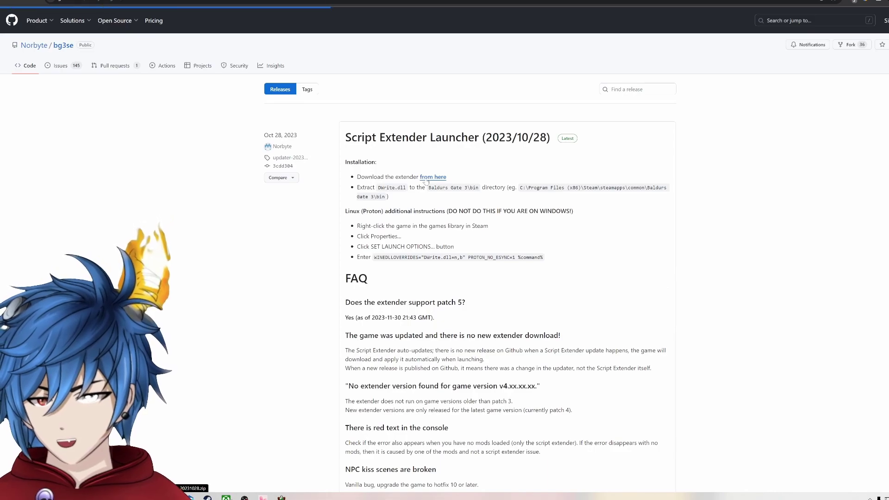
left_click(426, 179)
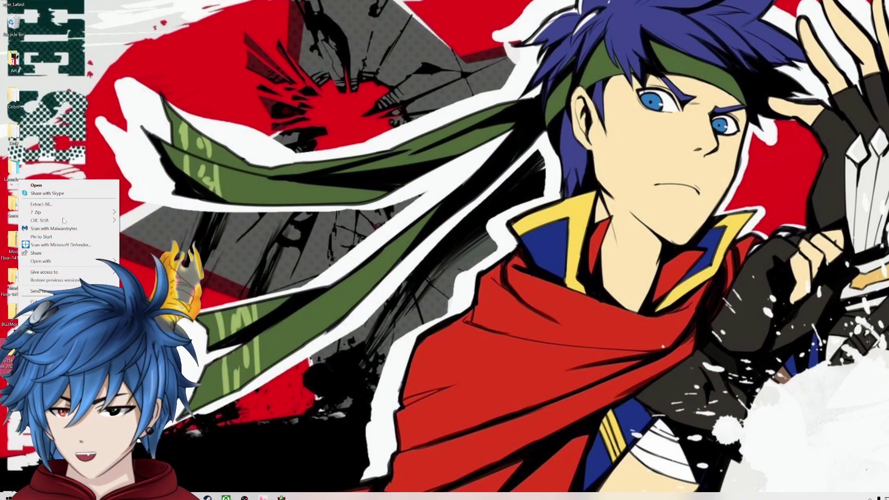
mouse_move(71, 212)
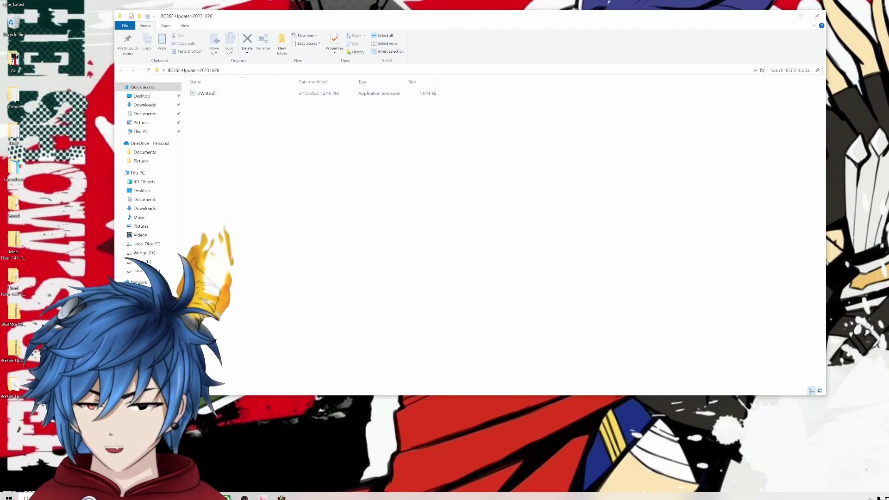
Step: Browse to Baldur's Gate 3's installed files from its Steam library properties and open the game's bin folder
mouse_move(215, 497)
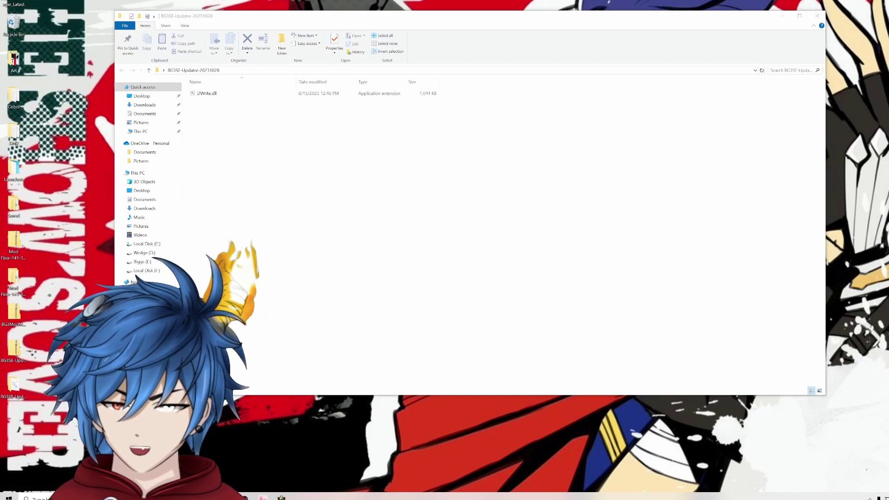
left_click(248, 497)
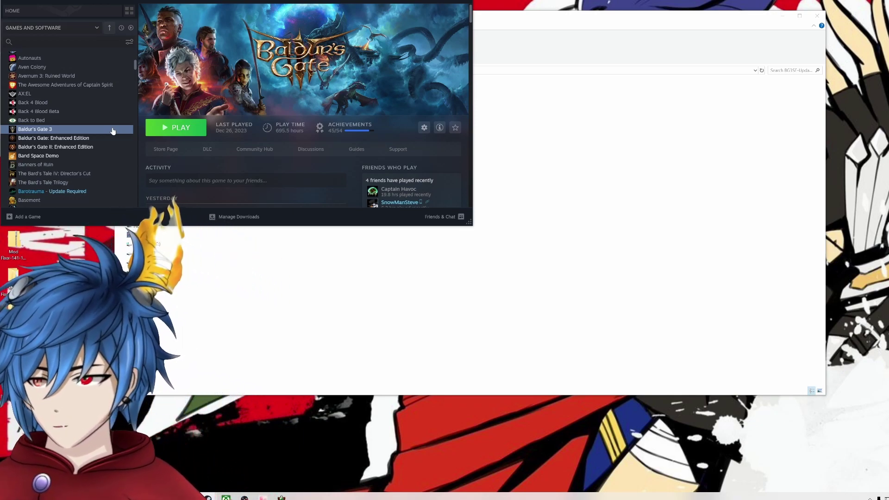
right_click(112, 131)
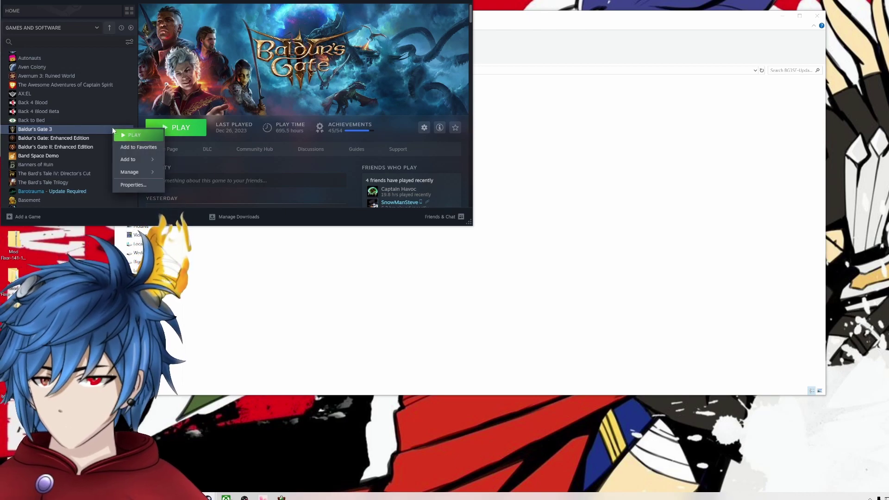
left_click(133, 185)
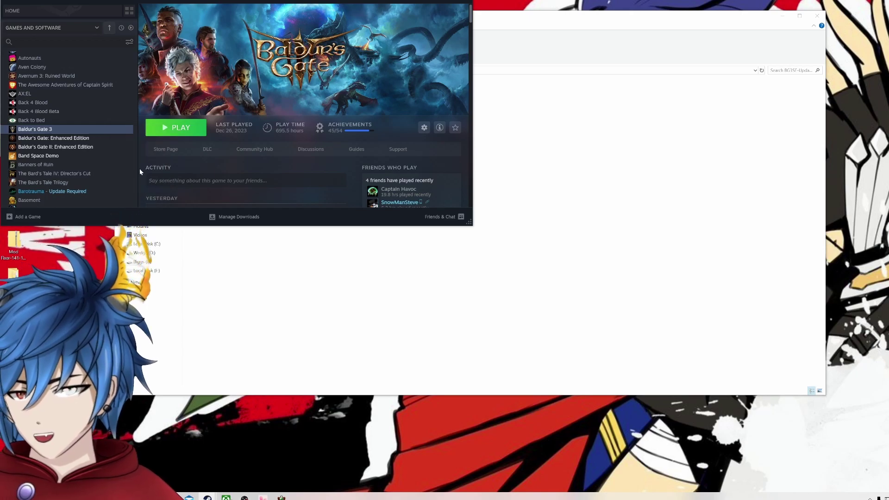
left_click(106, 52)
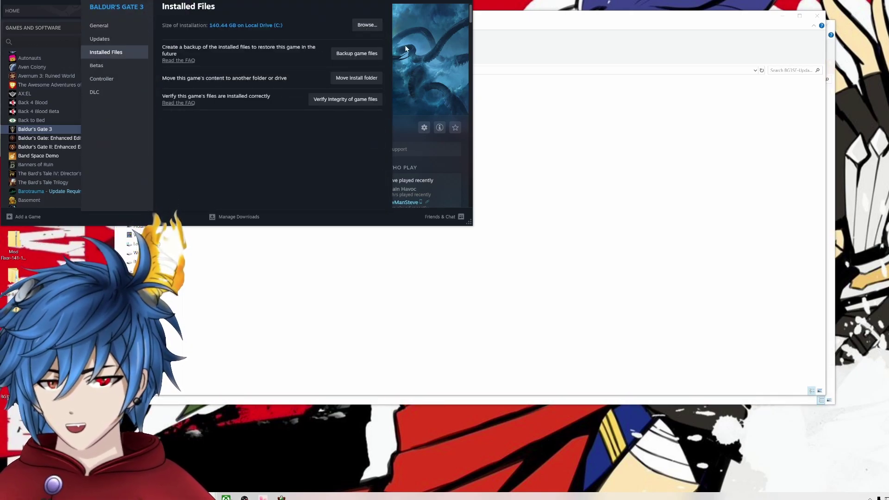
left_click(387, 3)
left_click(445, 4)
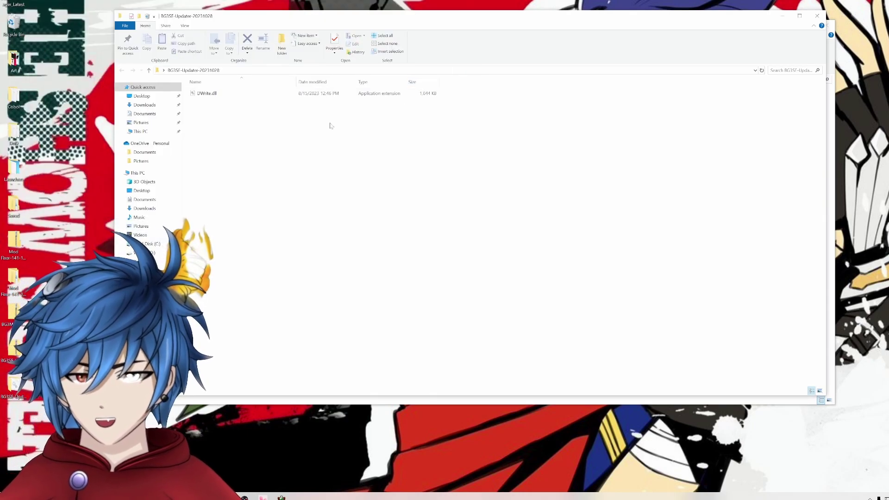
mouse_move(227, 497)
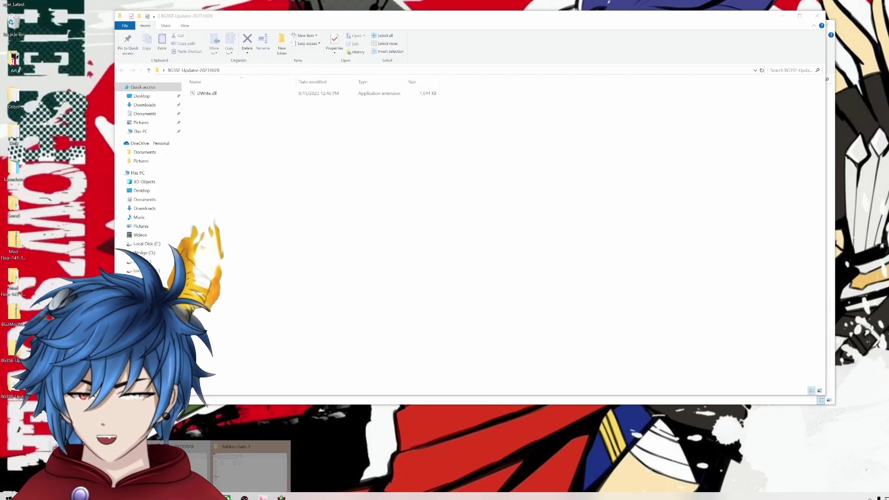
left_click(250, 465)
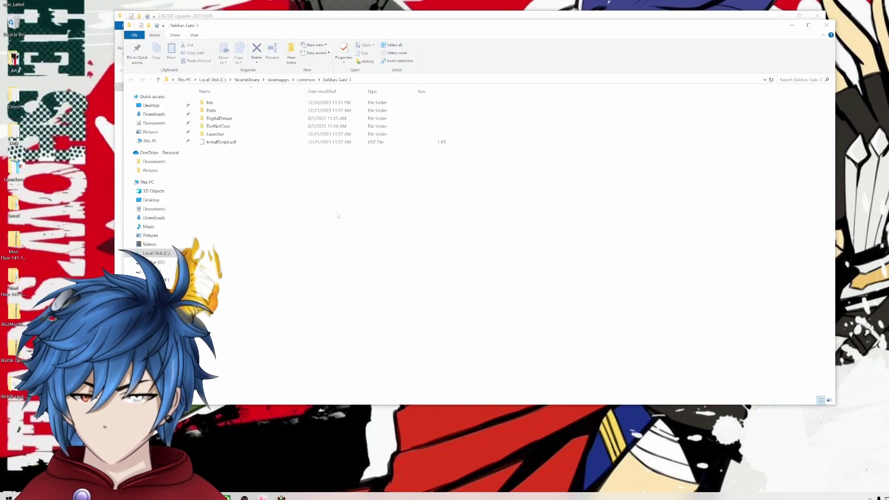
double_click(235, 104)
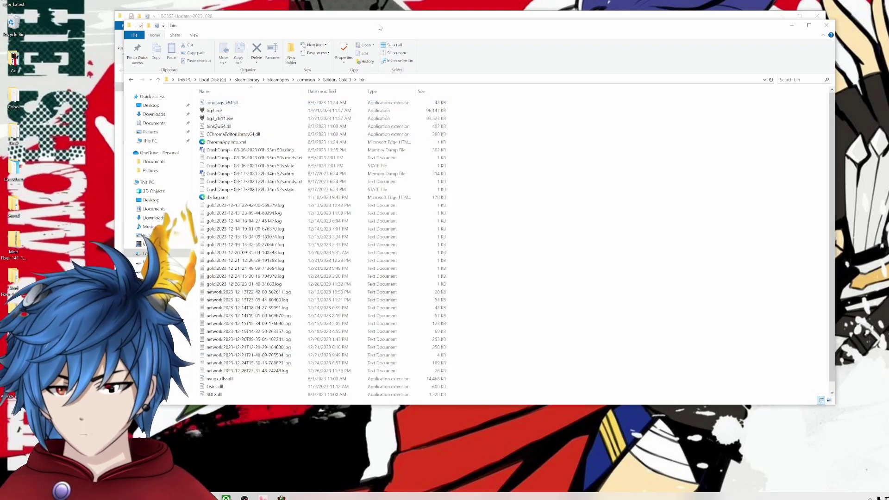
Step: Move DWrite.dll from the BG3SE-Updater-20231028 folder into the game's bin folder and close the updater folder
left_click_drag(380, 27, 478, 117)
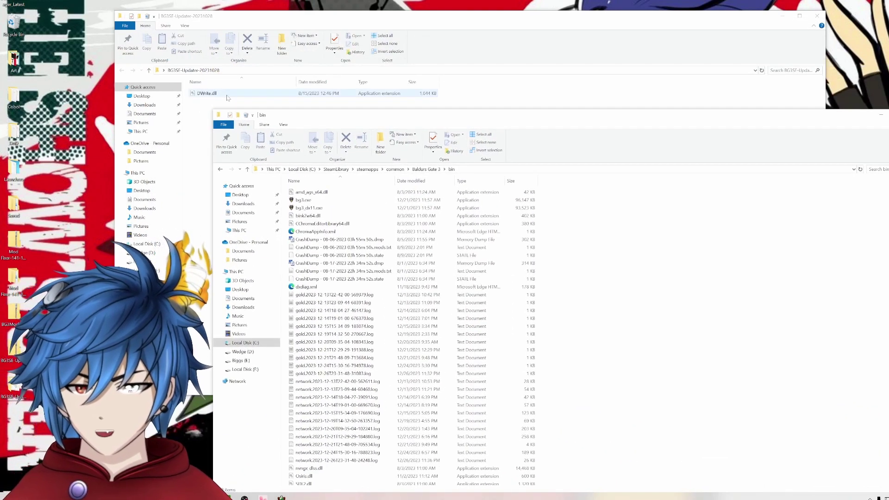
left_click(227, 97)
right_click(230, 96)
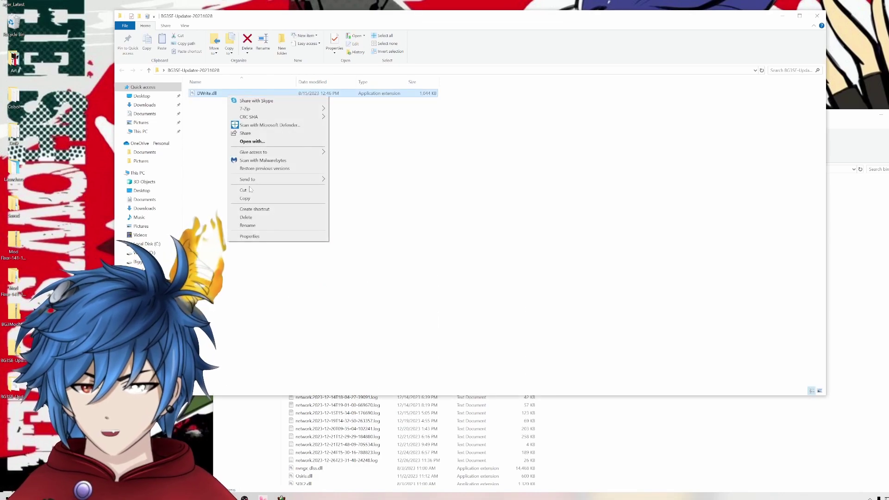
left_click(273, 190)
left_click(578, 417)
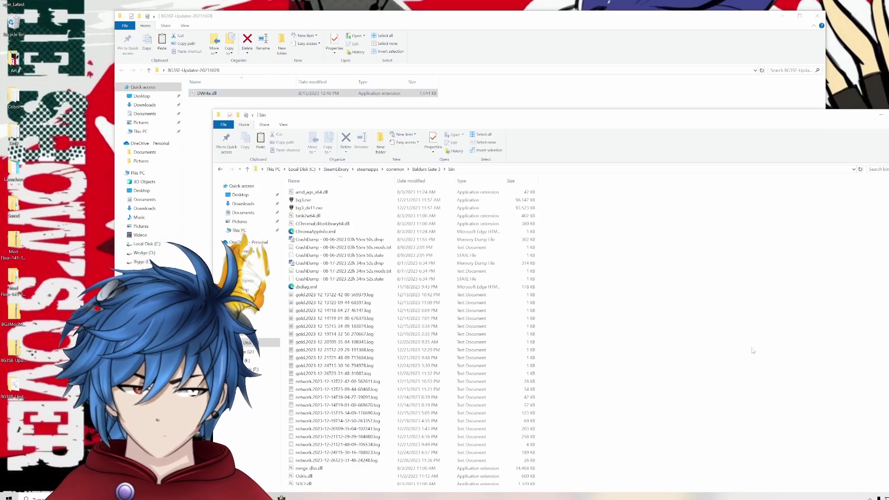
right_click(754, 353)
left_click(766, 398)
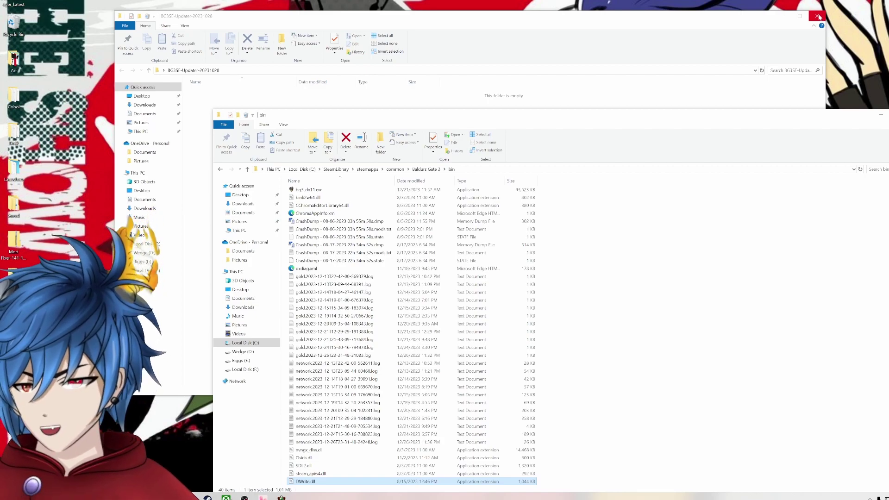
left_click(818, 16)
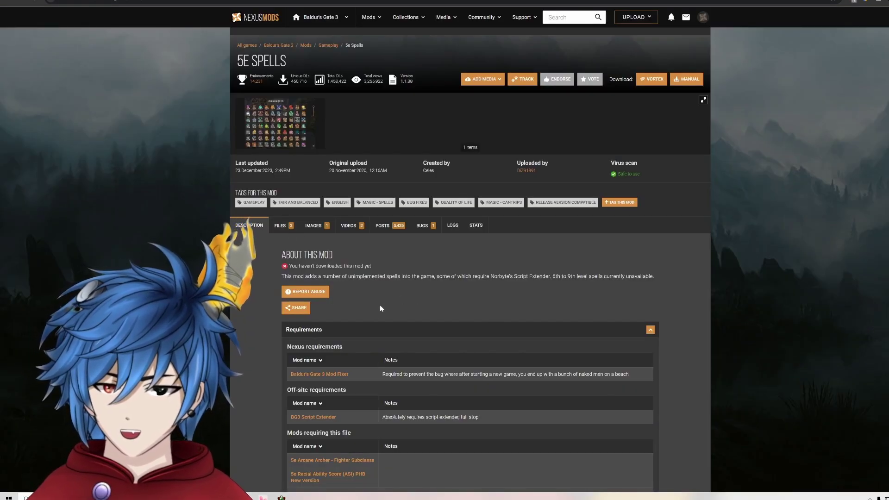
Step: Review the 5e Spells mod description on Nexus Mods, covering its added spells, changed spell durations and installation advice
left_click(257, 228)
scroll(417, 274, "down", 10)
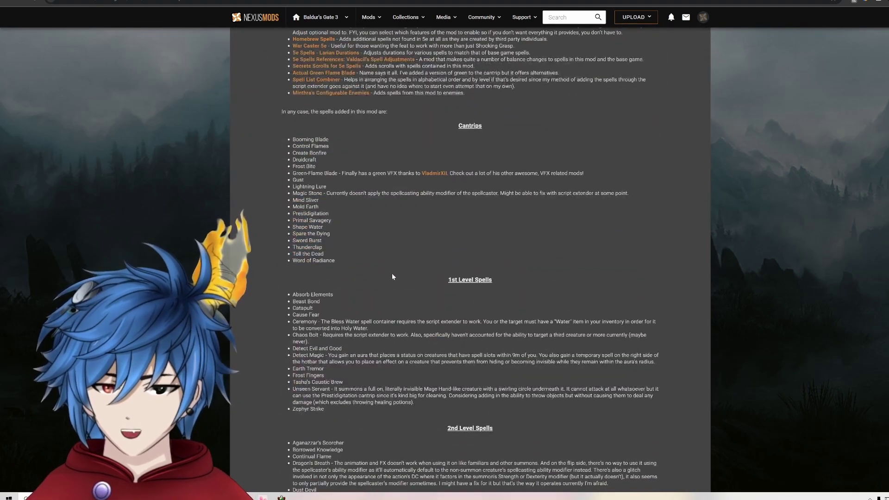
scroll(382, 234, "down", 7)
scroll(393, 290, "up", 3)
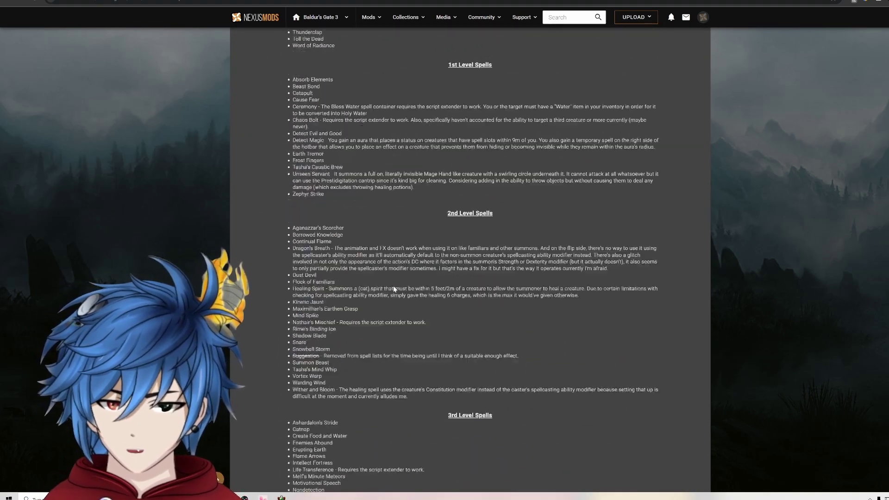
scroll(394, 290, "up", 5)
scroll(360, 289, "down", 20)
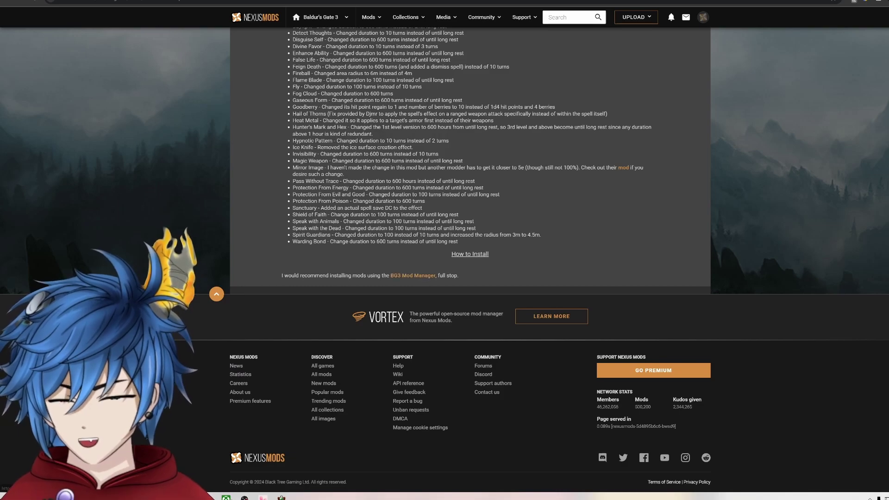
scroll(457, 288, "up", 10)
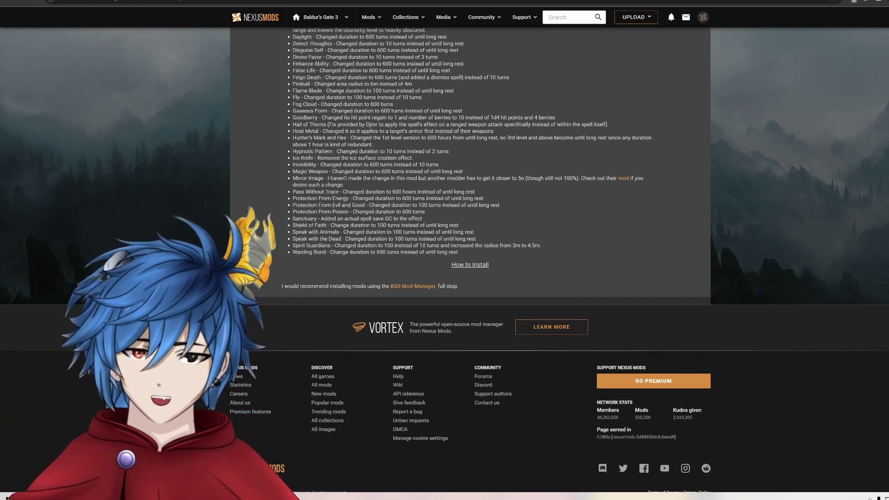
scroll(470, 299, "up", 15)
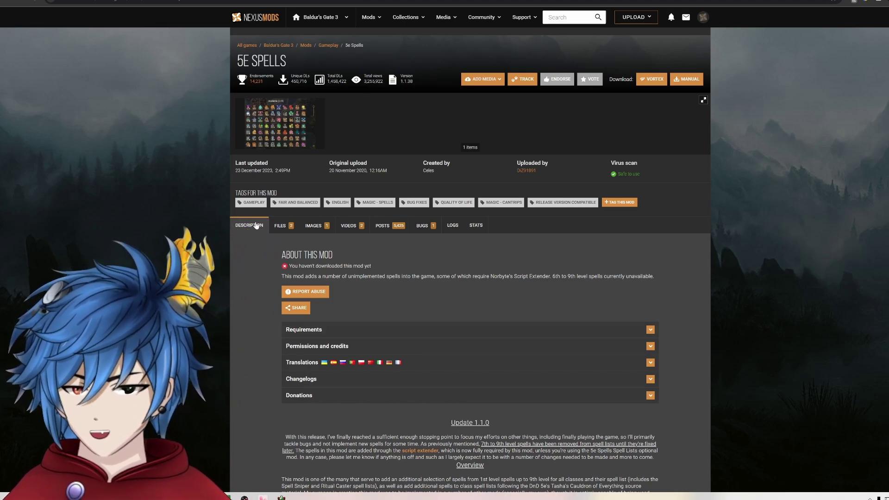
Step: Manually download the main 5eSpells file, version 1.1.38, using the slow download
left_click(277, 225)
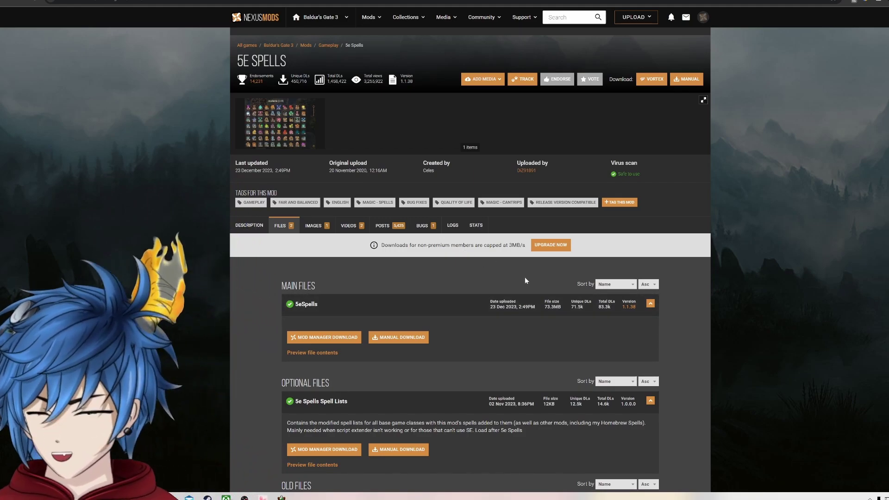
left_click(398, 337)
left_click(393, 285)
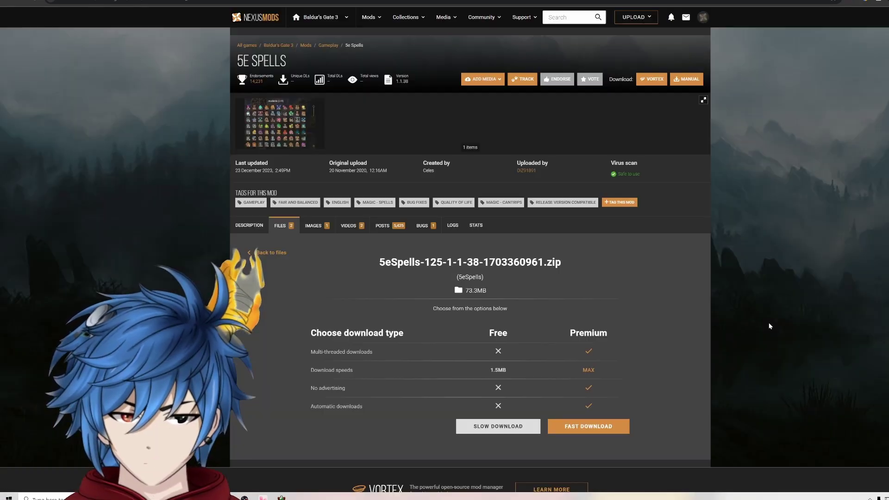
scroll(741, 329, "down", 4)
left_click(498, 253)
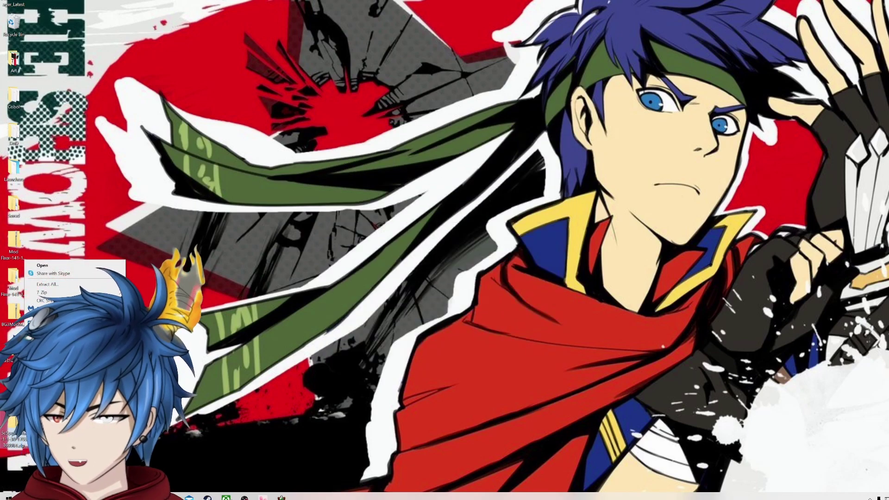
Step: Import the downloaded 5eSpells zip from the desktop into BG3 Mod Manager and move the mod to the active mods
mouse_move(47, 292)
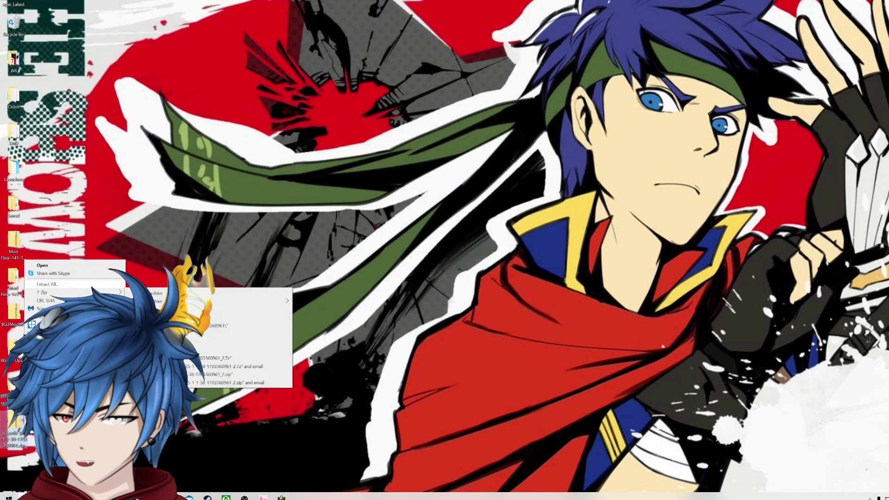
left_click(224, 459)
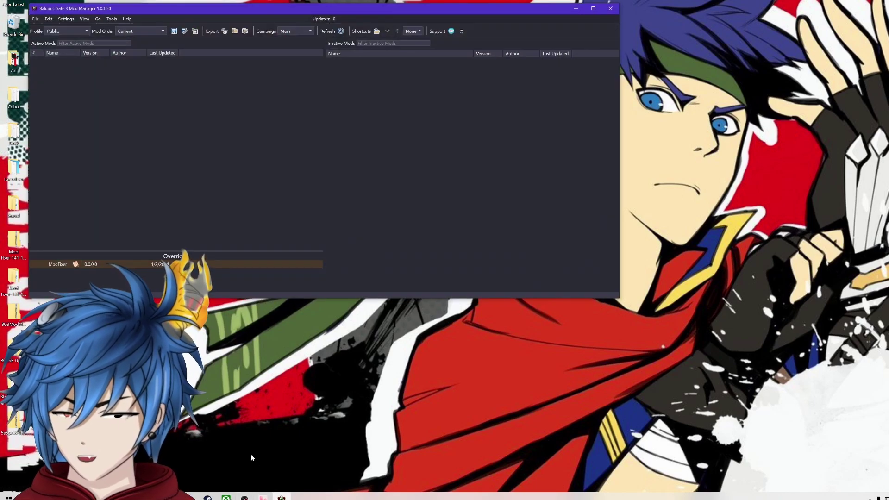
left_click(14, 424)
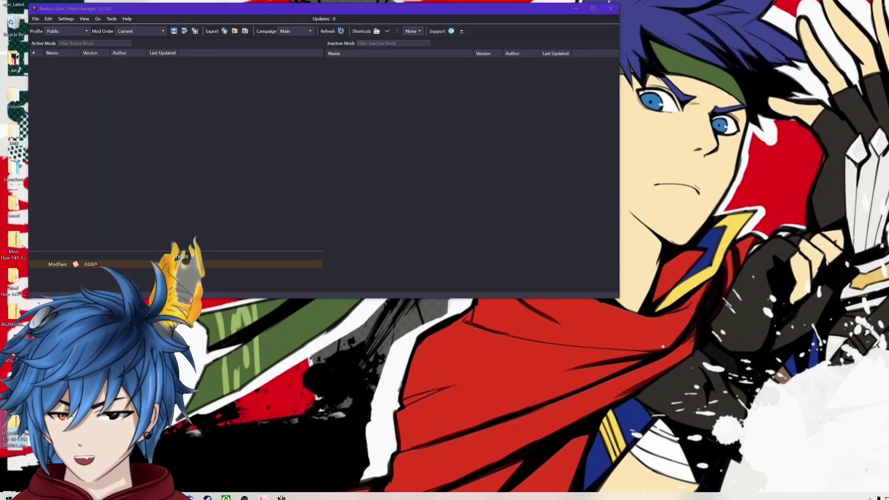
left_click_drag(14, 424, 304, 131)
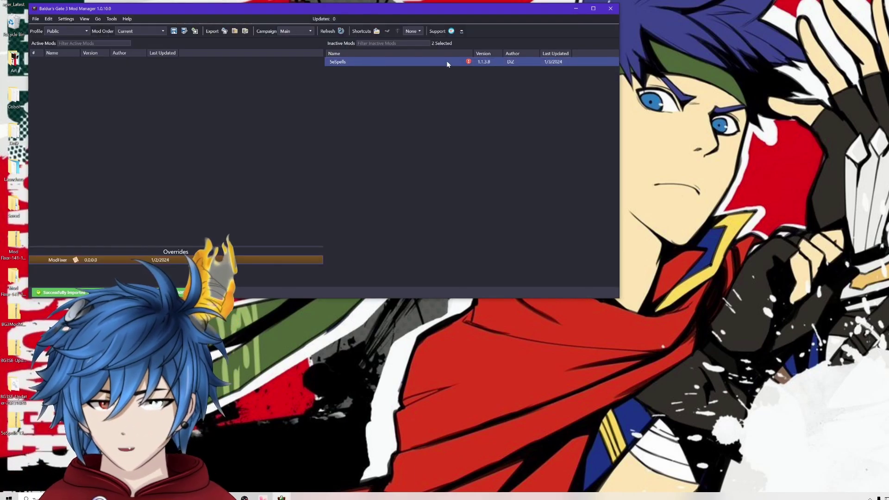
mouse_move(469, 63)
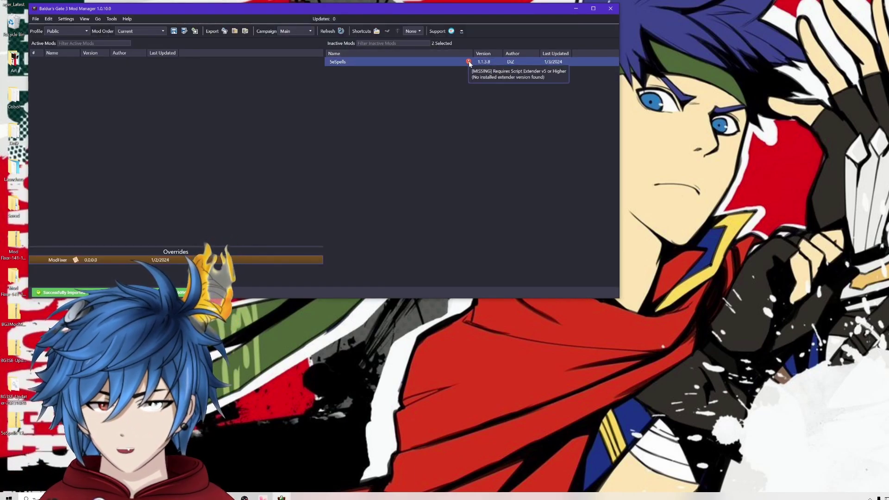
left_click_drag(469, 63, 270, 115)
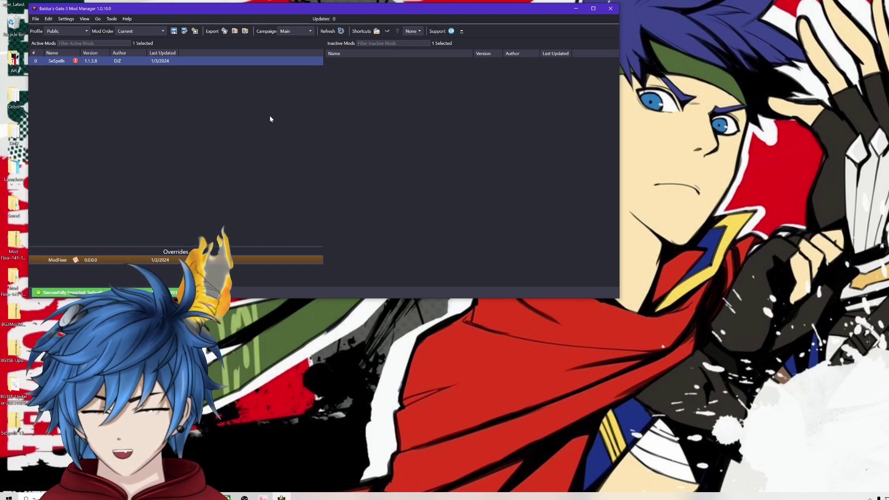
Step: Check the 5eSpells script extender warning, close the mod manager and launch Baldur's Gate 3 from Steam
mouse_move(75, 62)
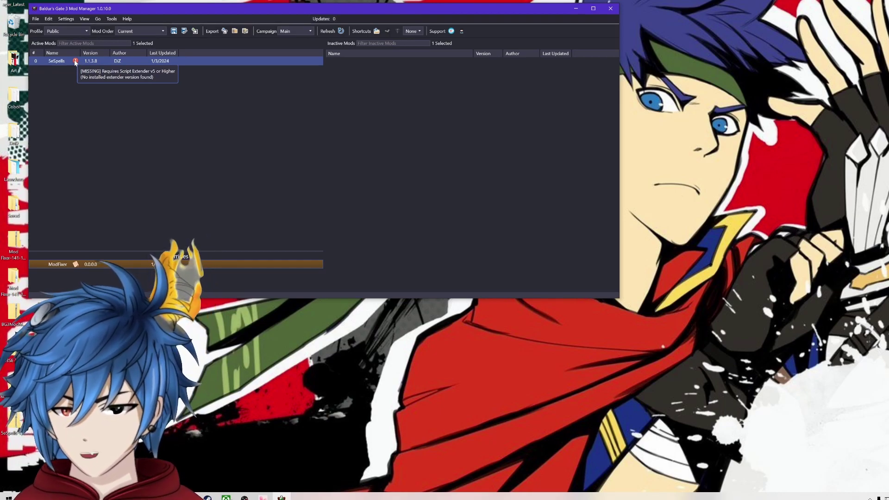
left_click(609, 8)
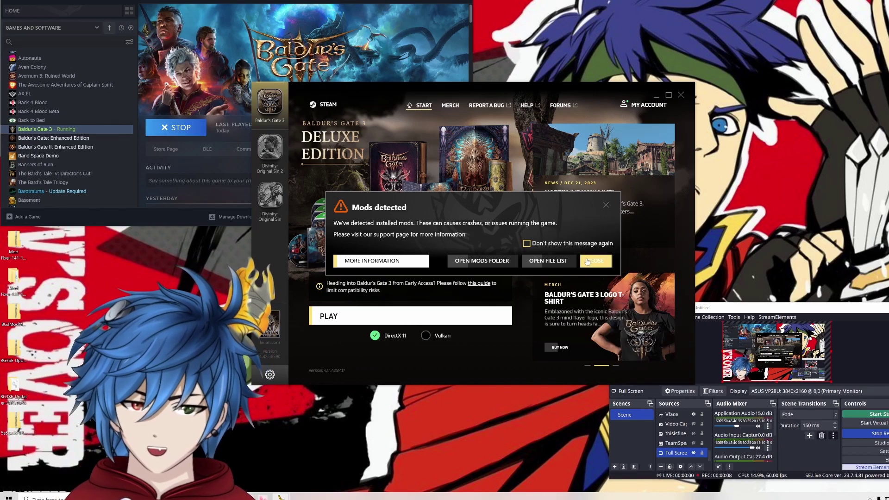
left_click(440, 280)
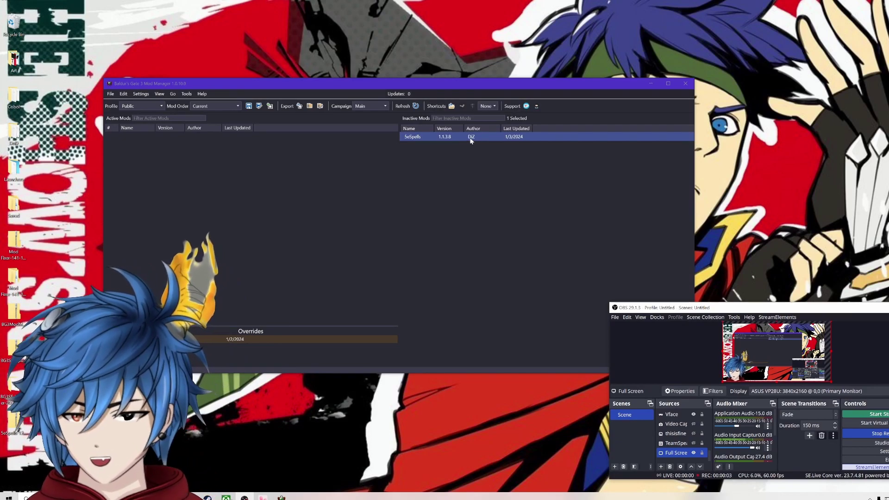
Step: Move 5eSpells to the active mods in the reopened mod manager and export the load order to the game
left_click_drag(476, 137, 213, 163)
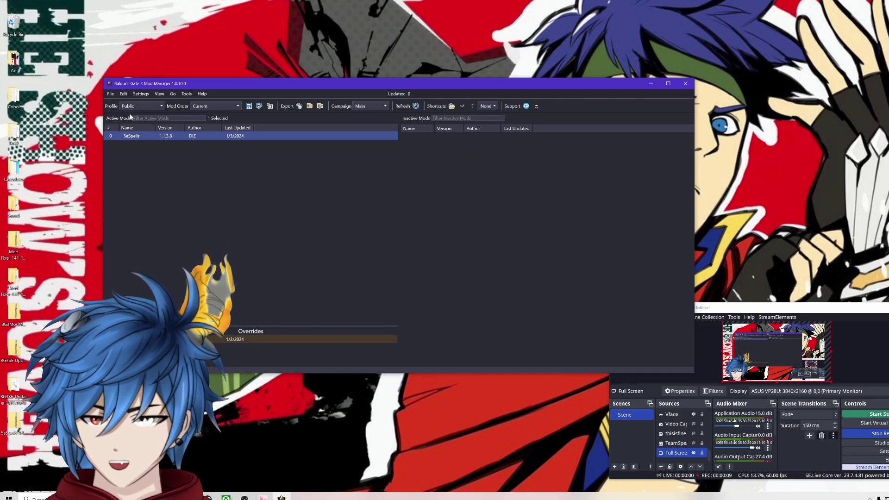
right_click(183, 135)
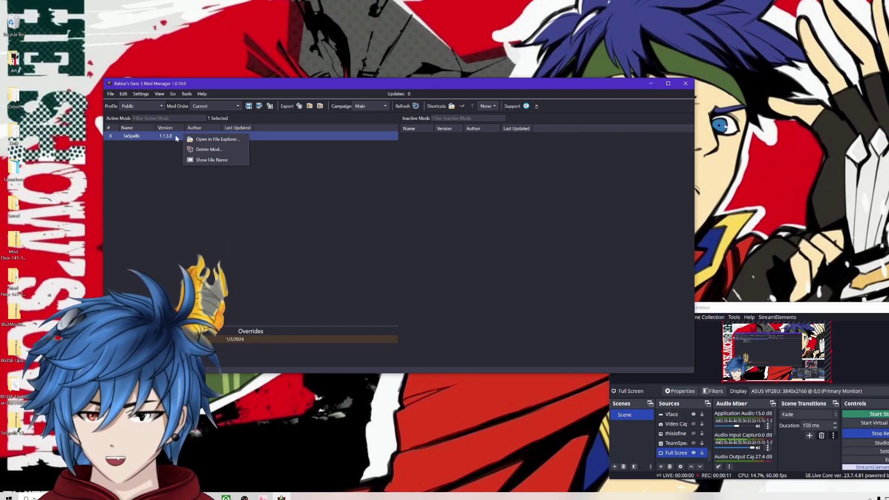
left_click(138, 182)
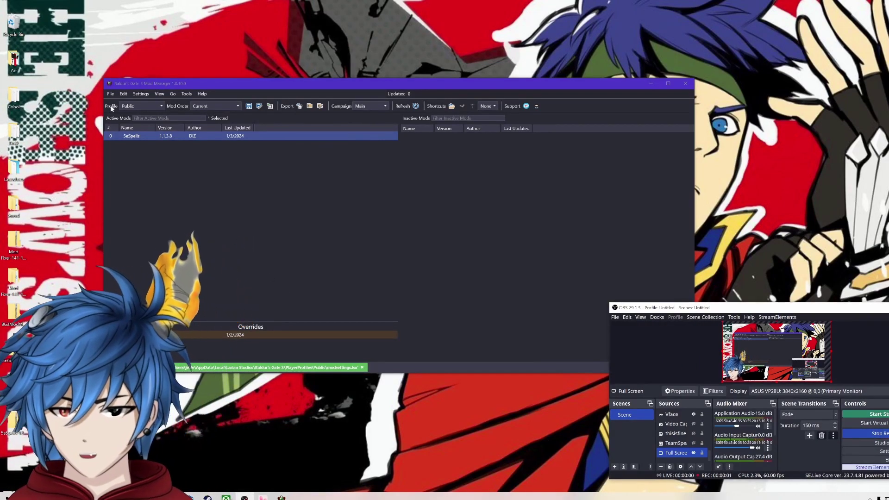
left_click(110, 94)
left_click(130, 126)
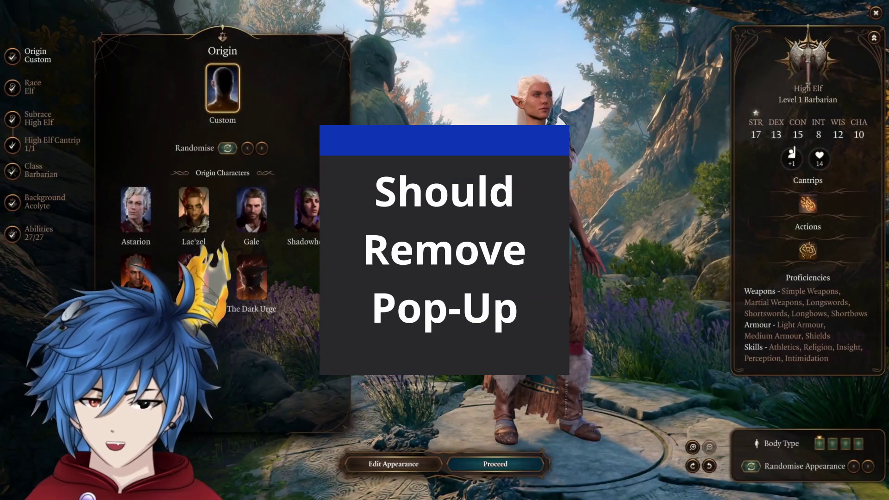
Step: Check the Green-Flame Blade and Booming Blade cantrips for the High Elf, selecting Booming Blade, and exit character creation to the main menu
key("Escape")
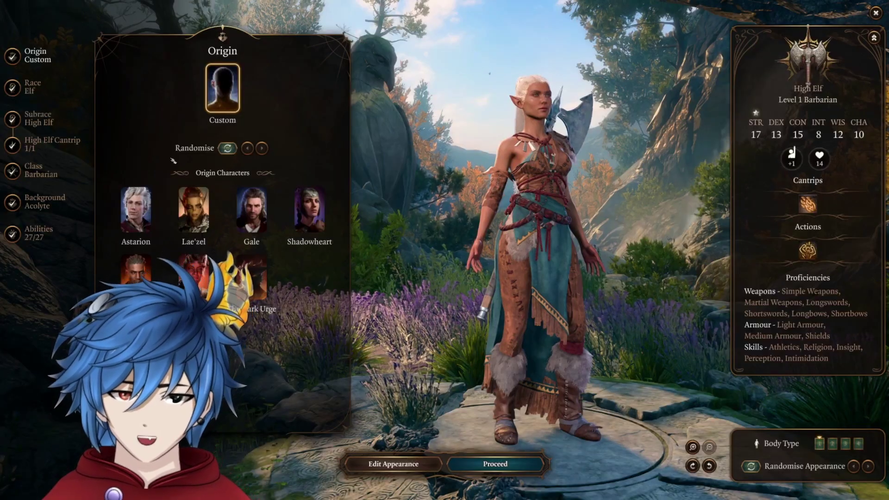
left_click(42, 140)
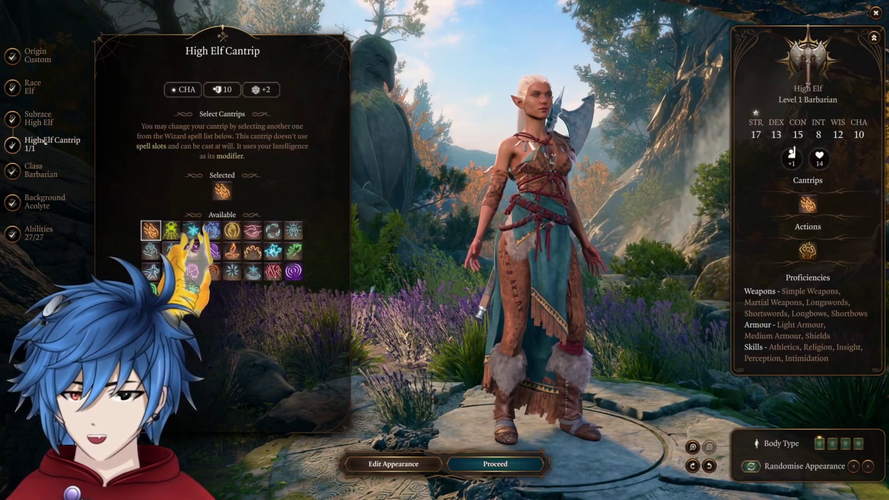
mouse_move(274, 272)
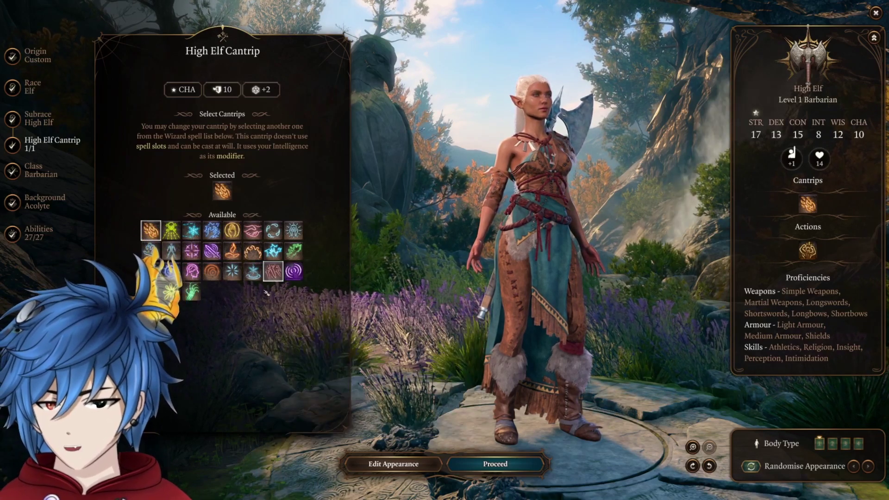
mouse_move(299, 257)
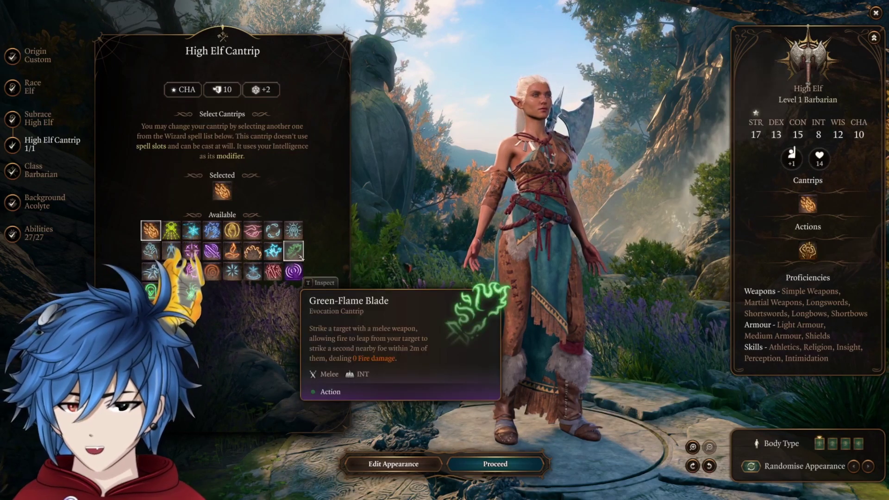
mouse_move(209, 254)
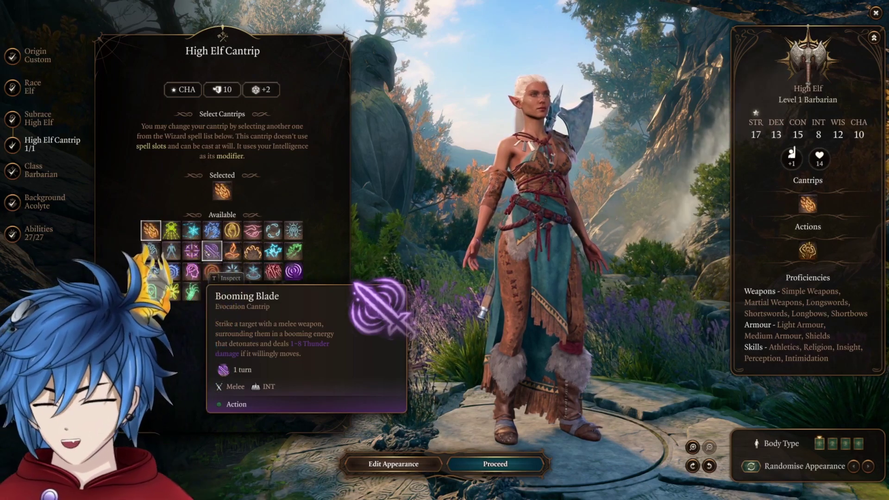
left_click(210, 251)
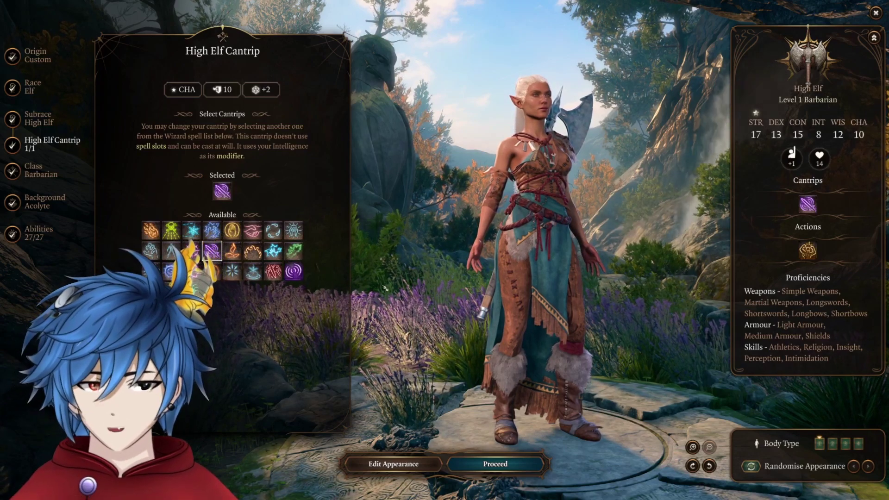
left_click(876, 13)
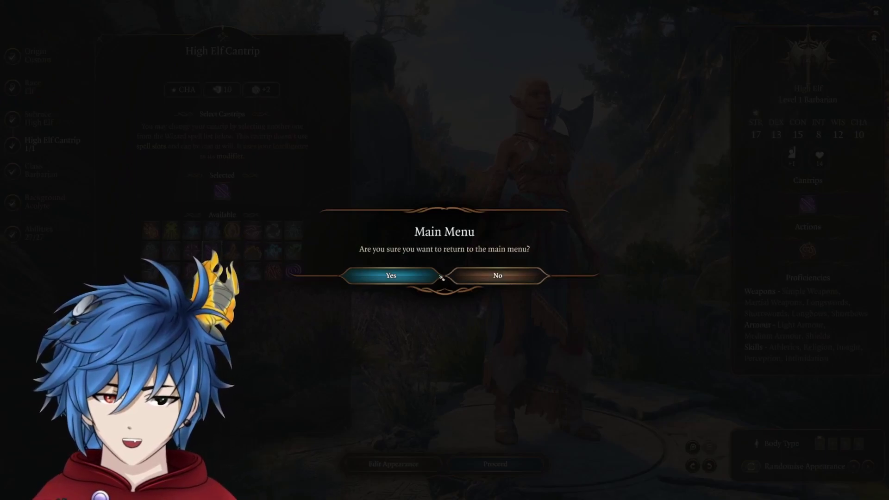